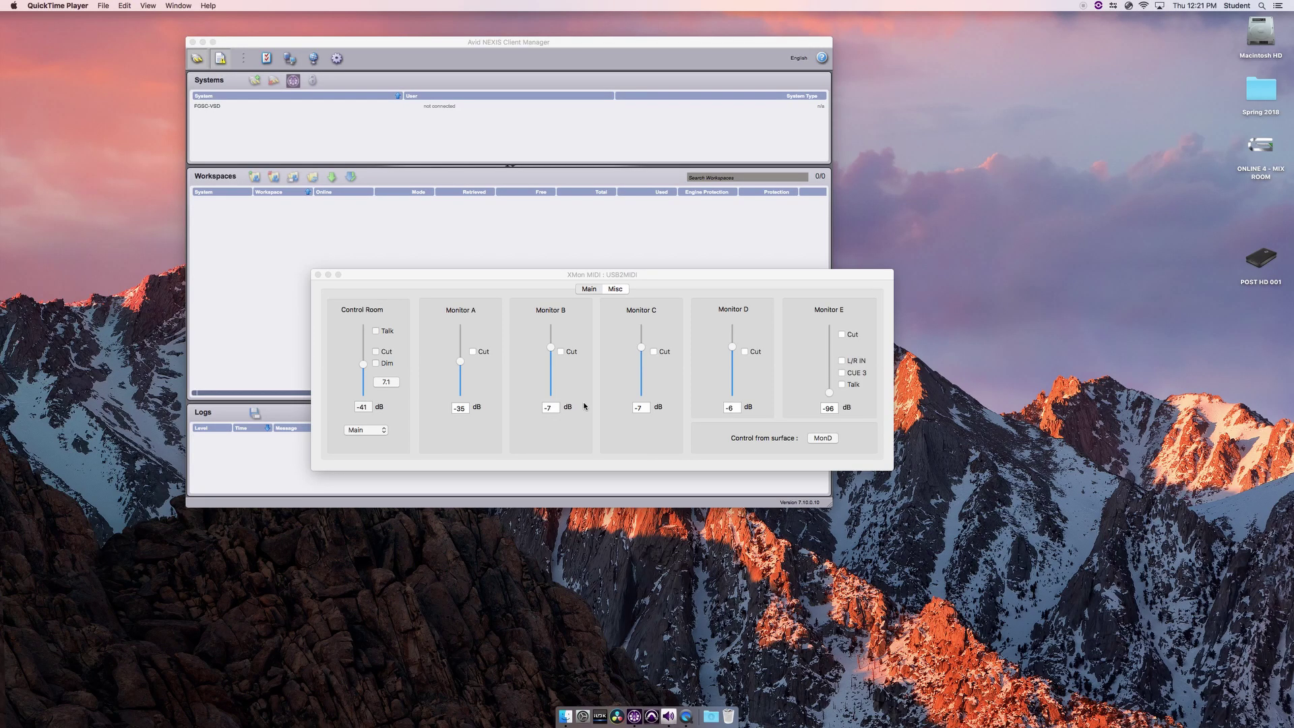
# Step: Open the control surface's network setup, move it aside, and close it and WSControl's options unchanged
pyautogui.click(1156, 272)
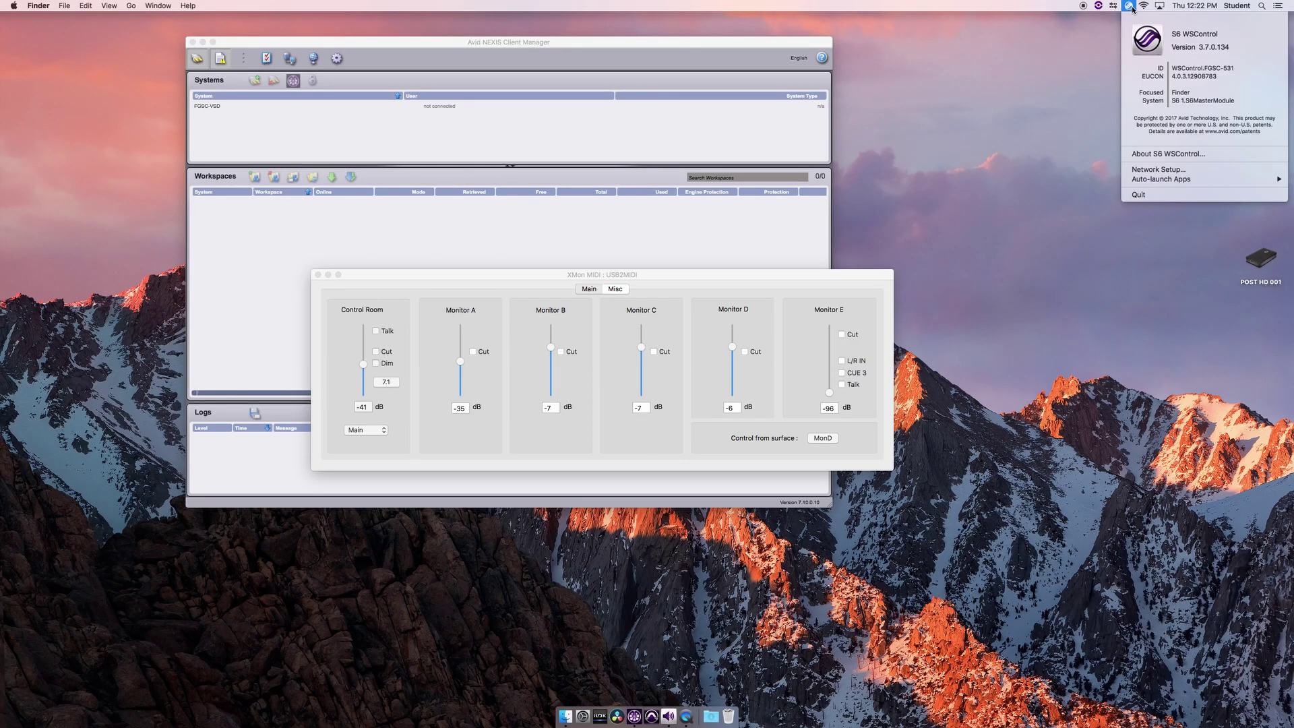
pyautogui.click(1185, 169)
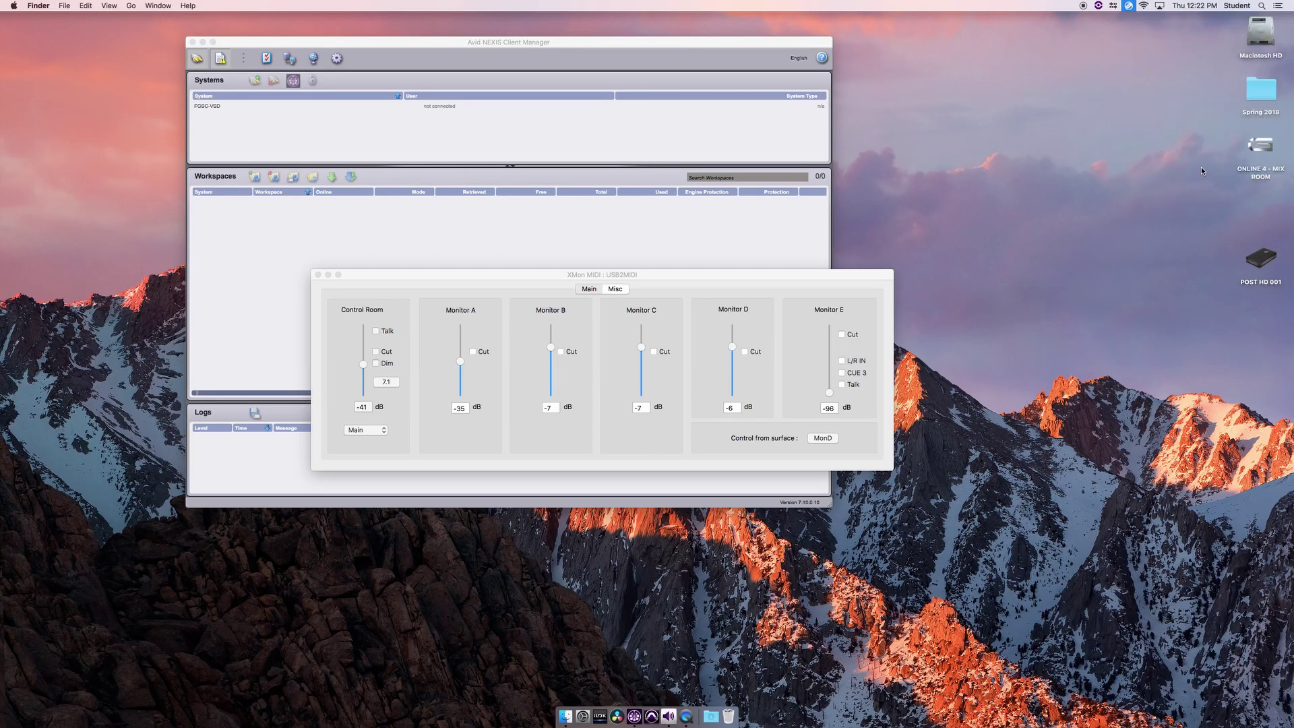
pyautogui.moveTo(491, 386); pyautogui.dragTo(944, 114)
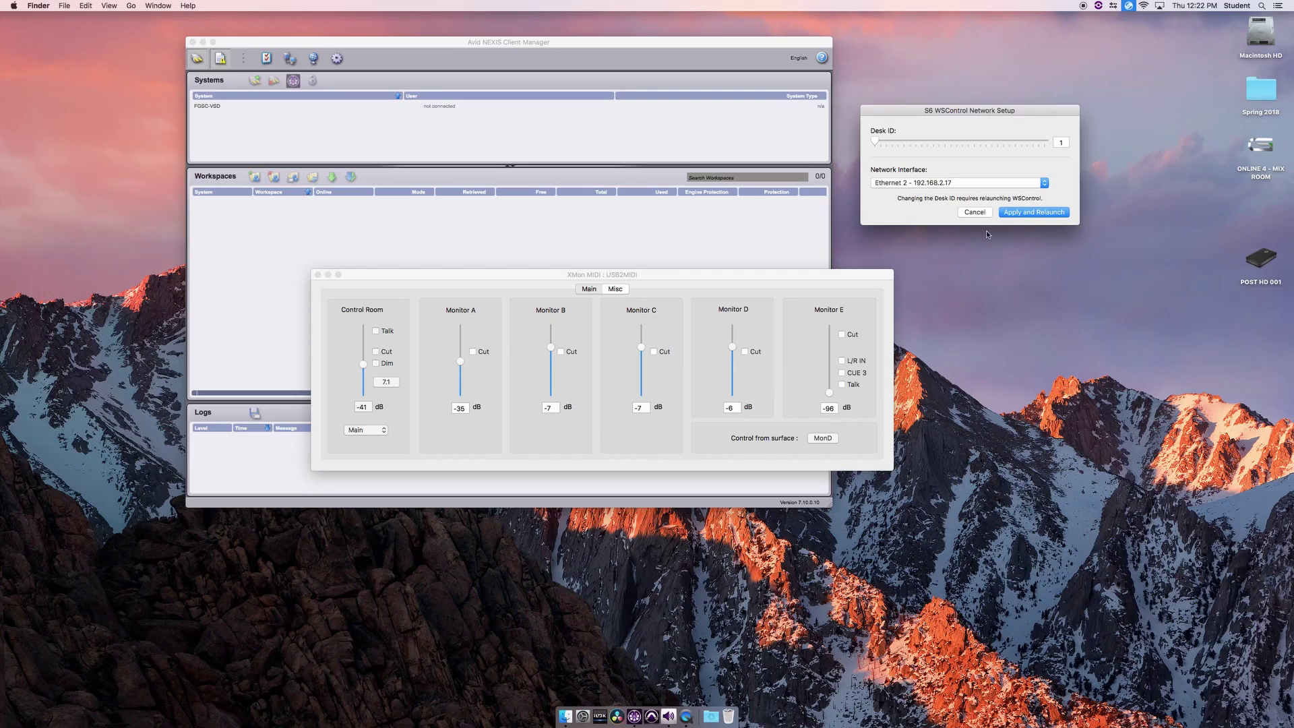
pyautogui.click(974, 212)
pyautogui.click(1127, 5)
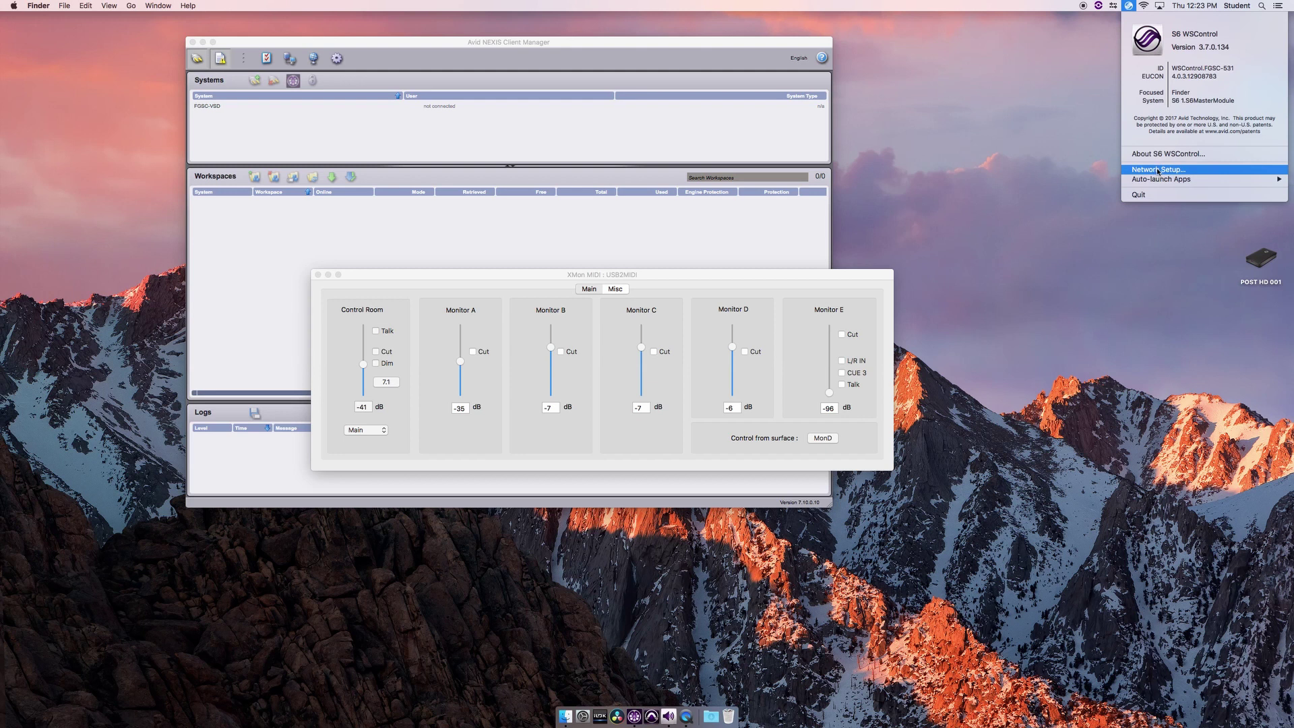
pyautogui.click(1053, 146)
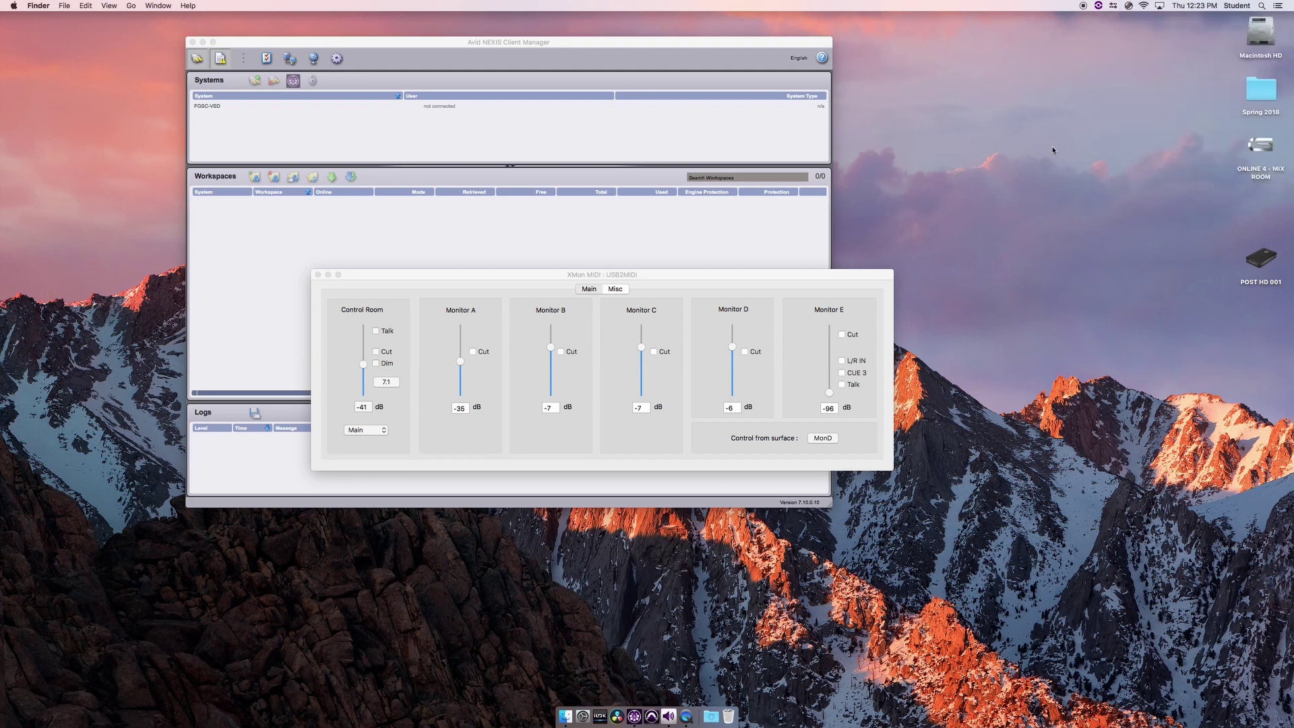
# Step: Launch WSControlApp from the Applications folder and close the Applications window
pyautogui.press('super+shift+a')
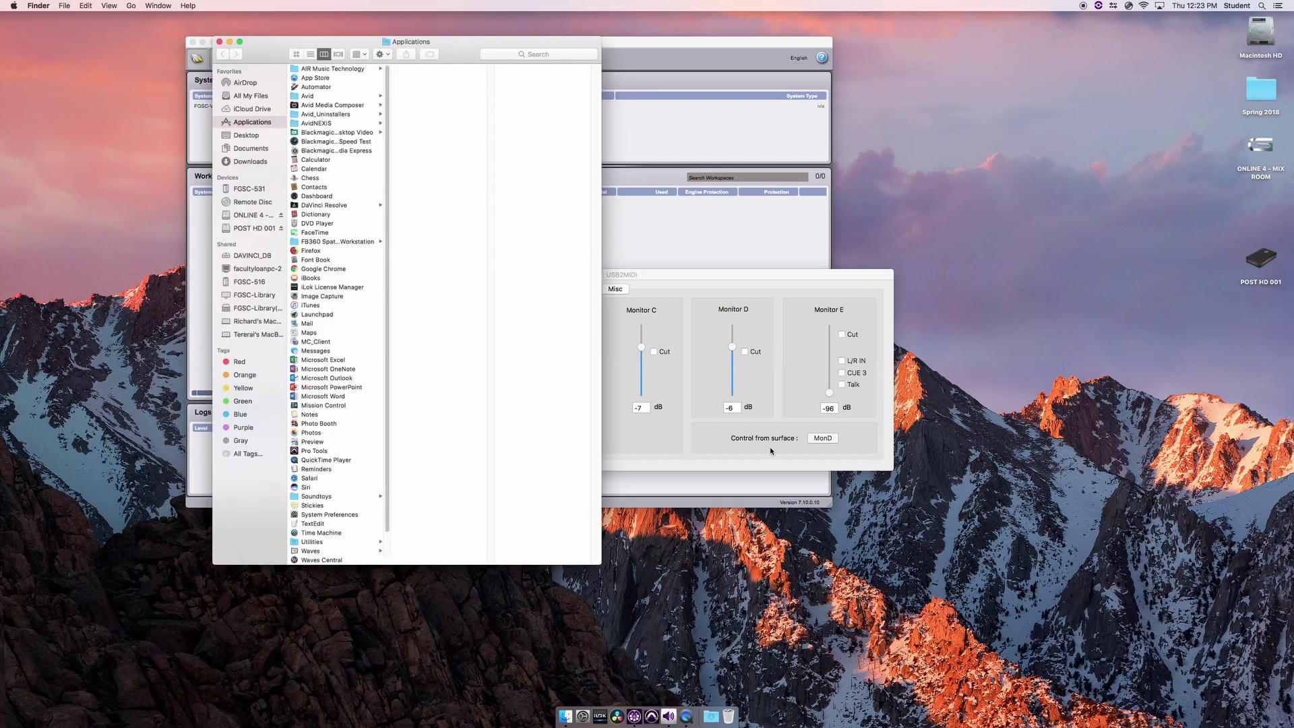
pyautogui.scroll(-2, 351, 378)
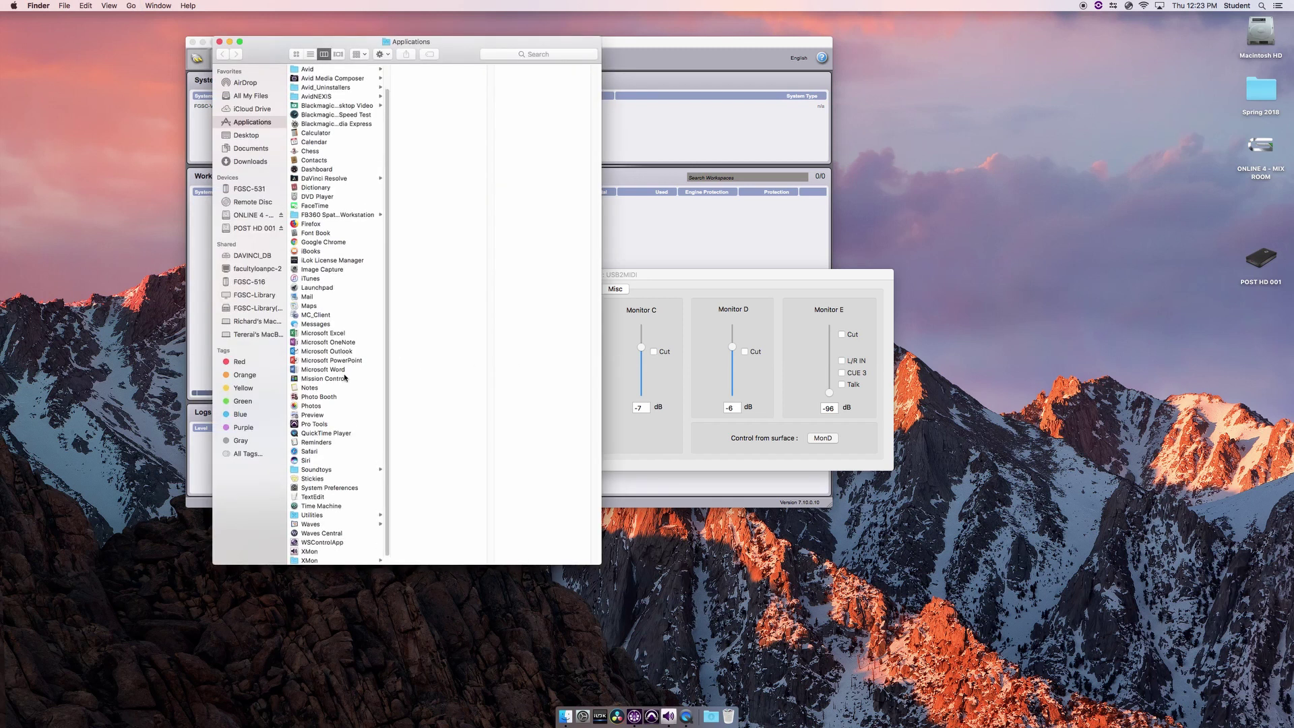
pyautogui.click(329, 543)
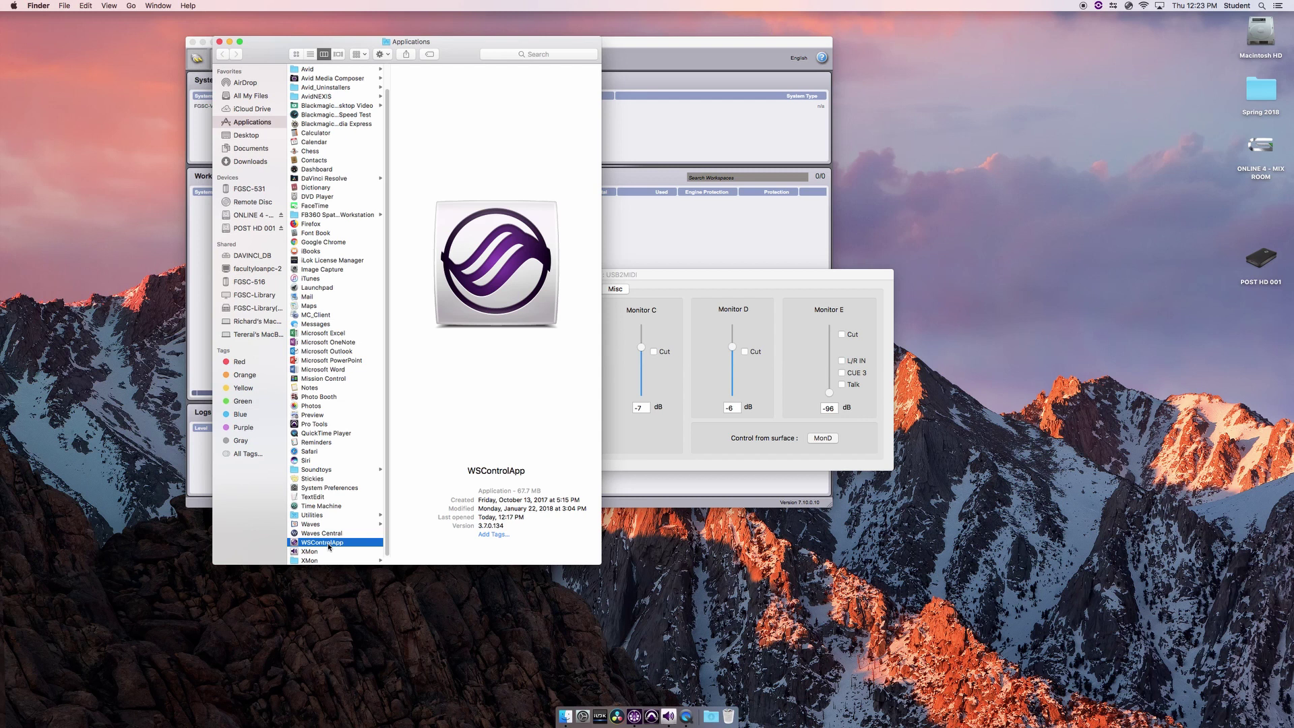
pyautogui.doubleClick(311, 546)
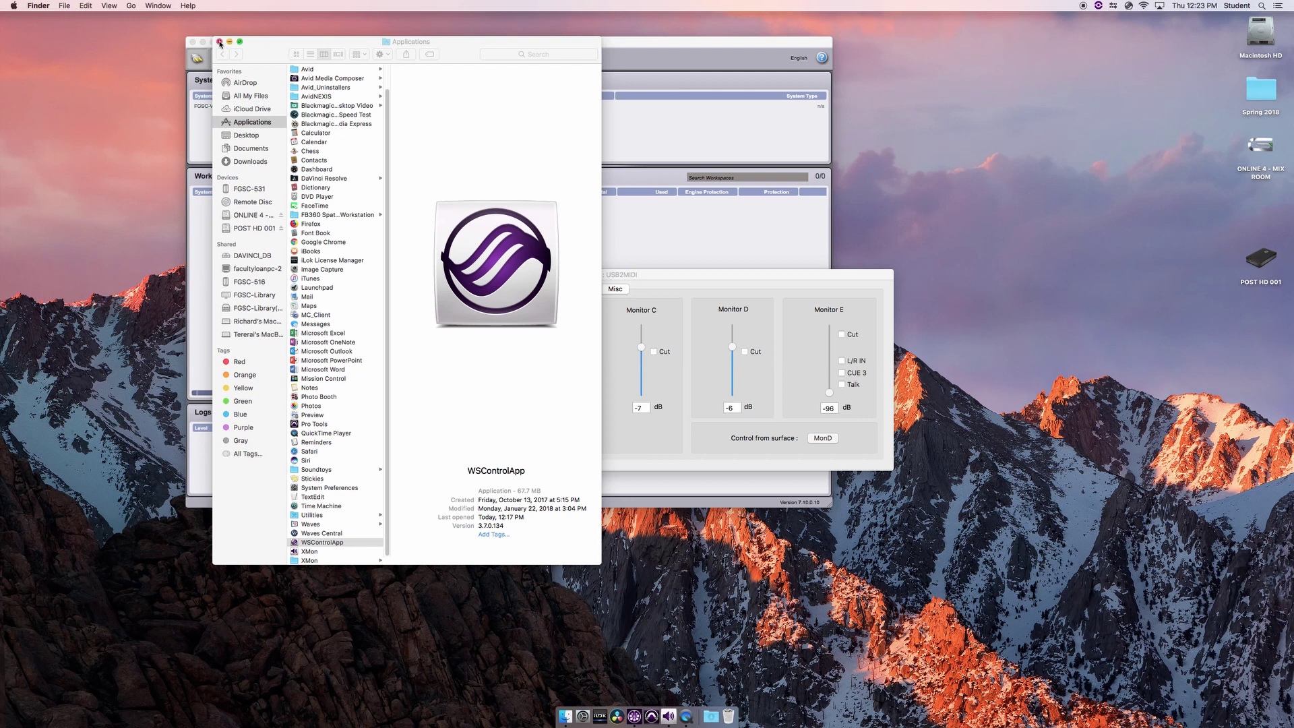
pyautogui.click(219, 42)
# Step: In S6 WSControl's Network Setup, keep Ethernet 2 - 192.168.2.17 as the interface and close unchanged
pyautogui.click(1129, 5)
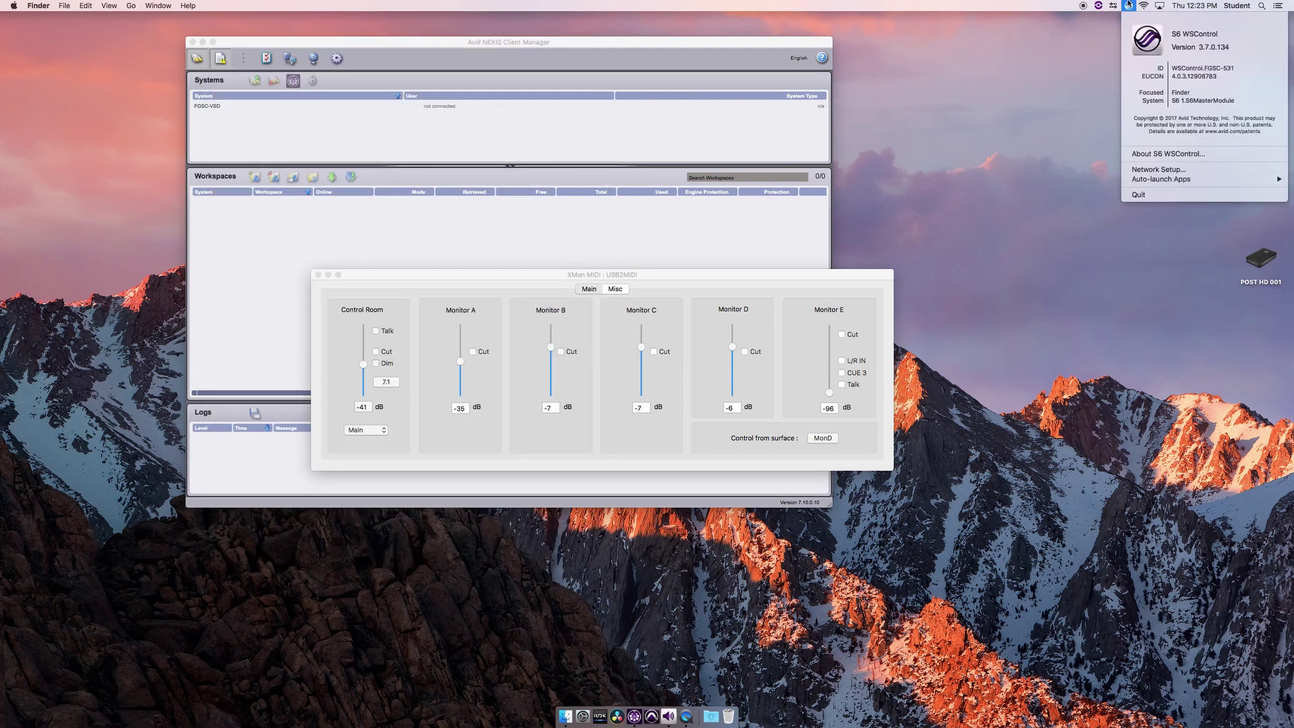
pyautogui.click(1158, 170)
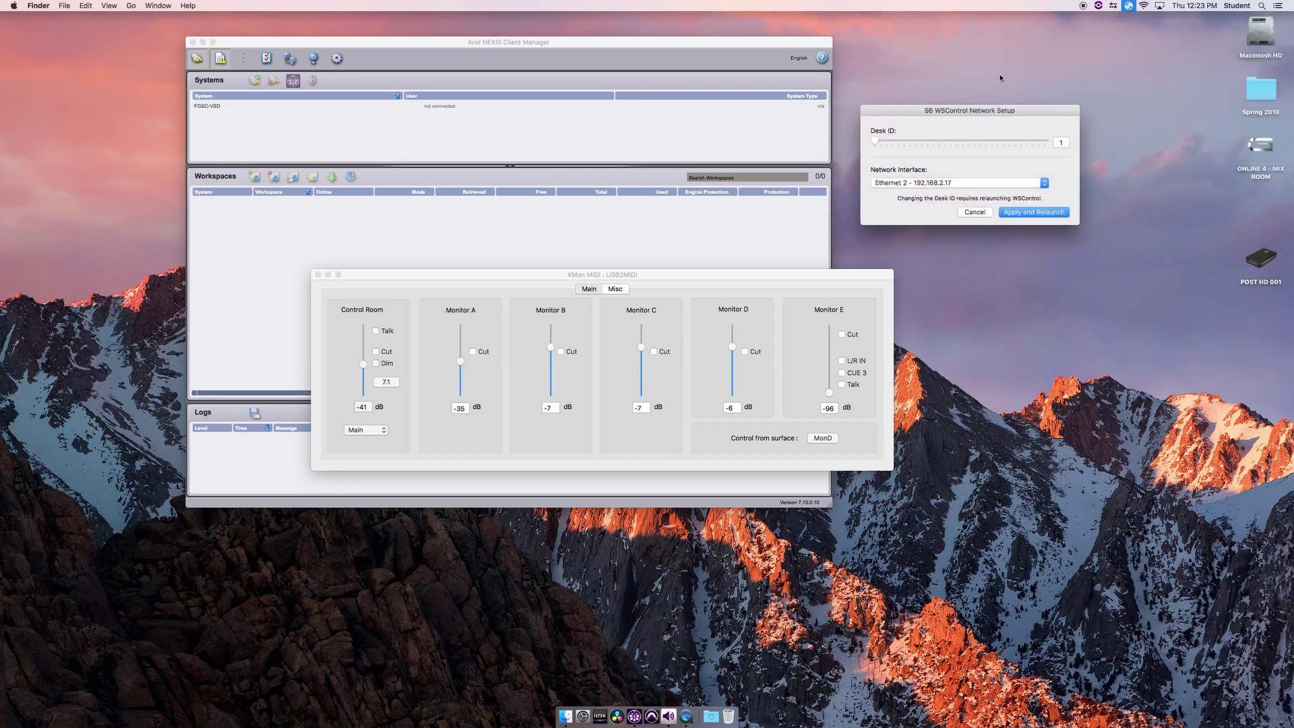
pyautogui.moveTo(998, 108); pyautogui.dragTo(988, 194)
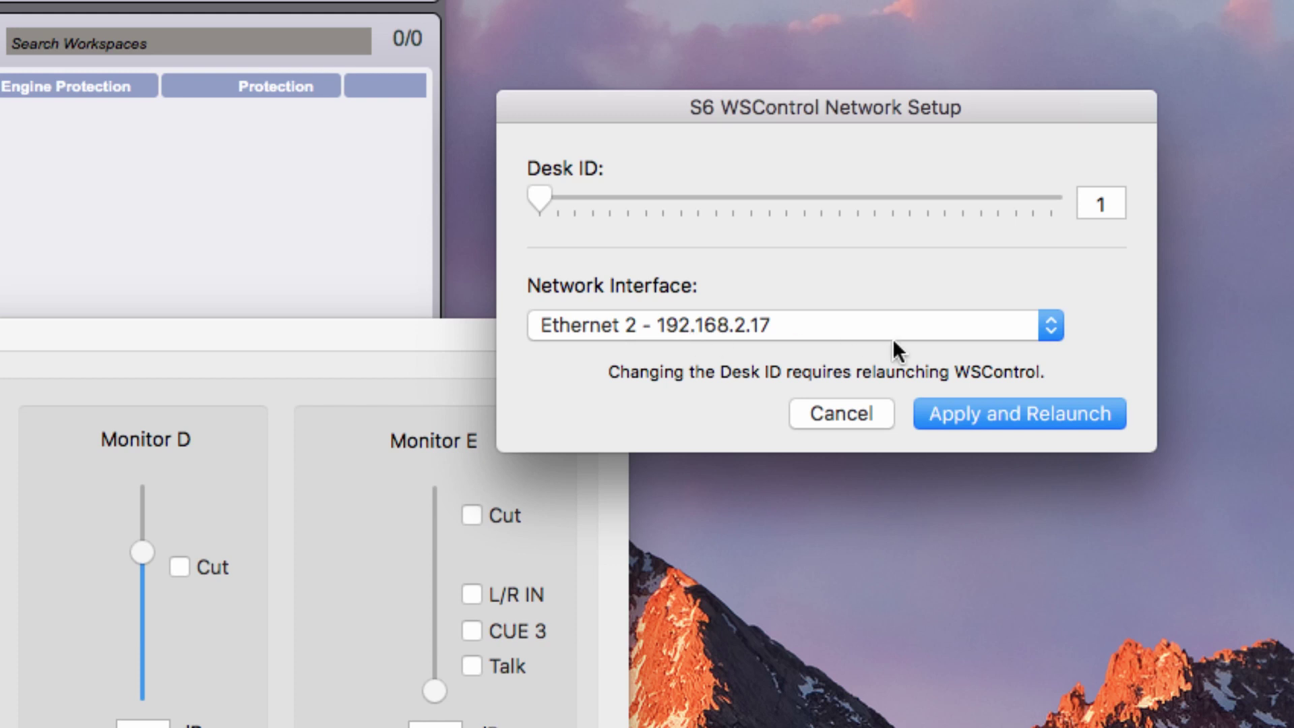
pyautogui.click(1058, 327)
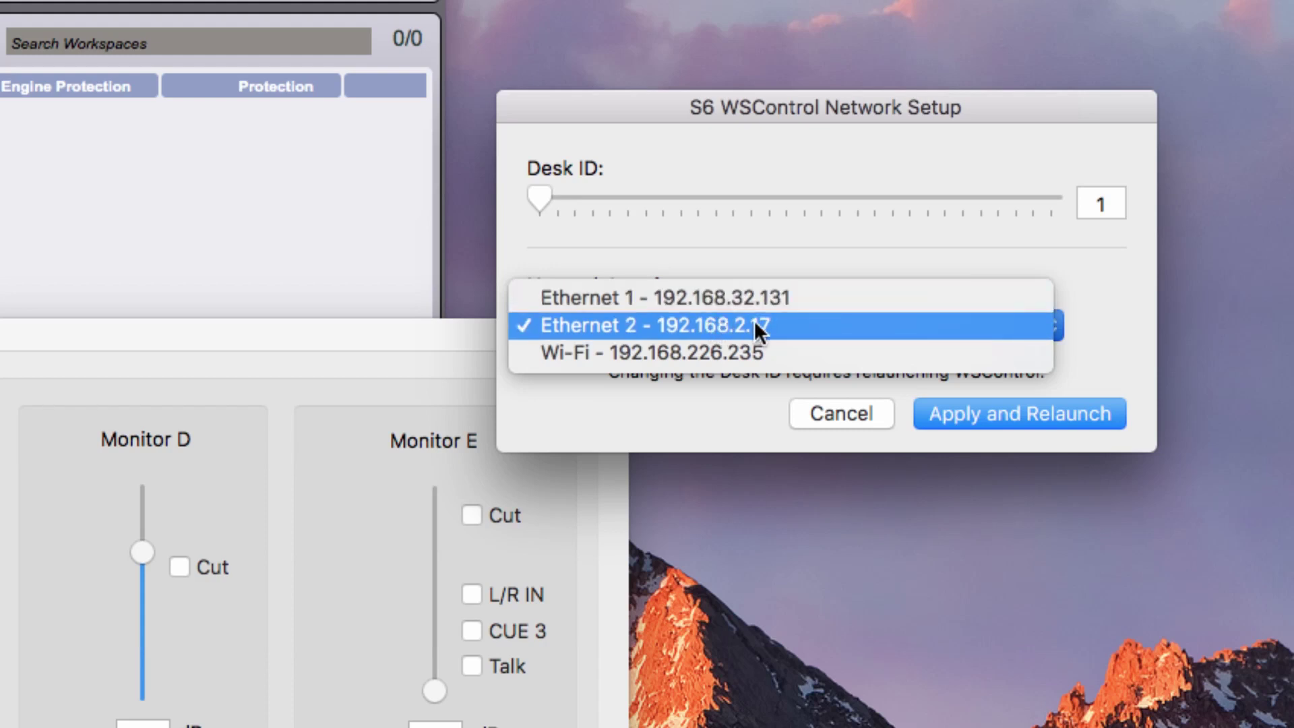
pyautogui.click(1124, 306)
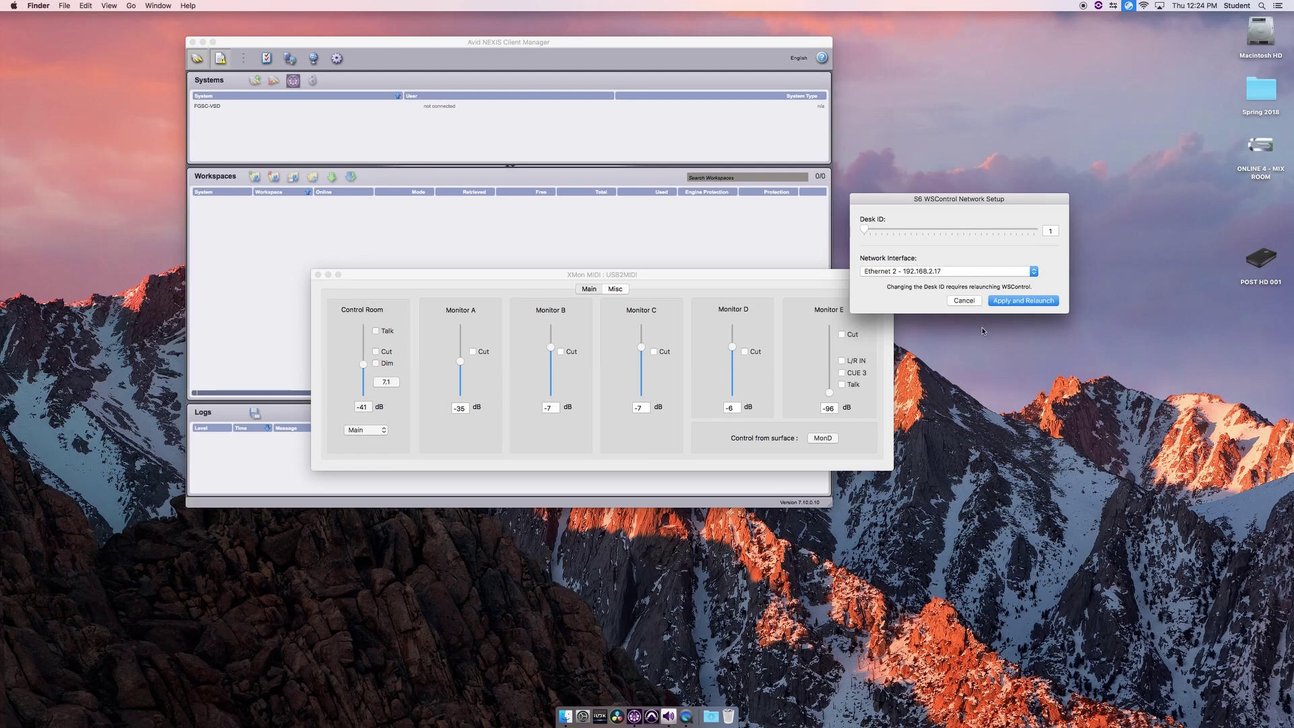
pyautogui.click(964, 301)
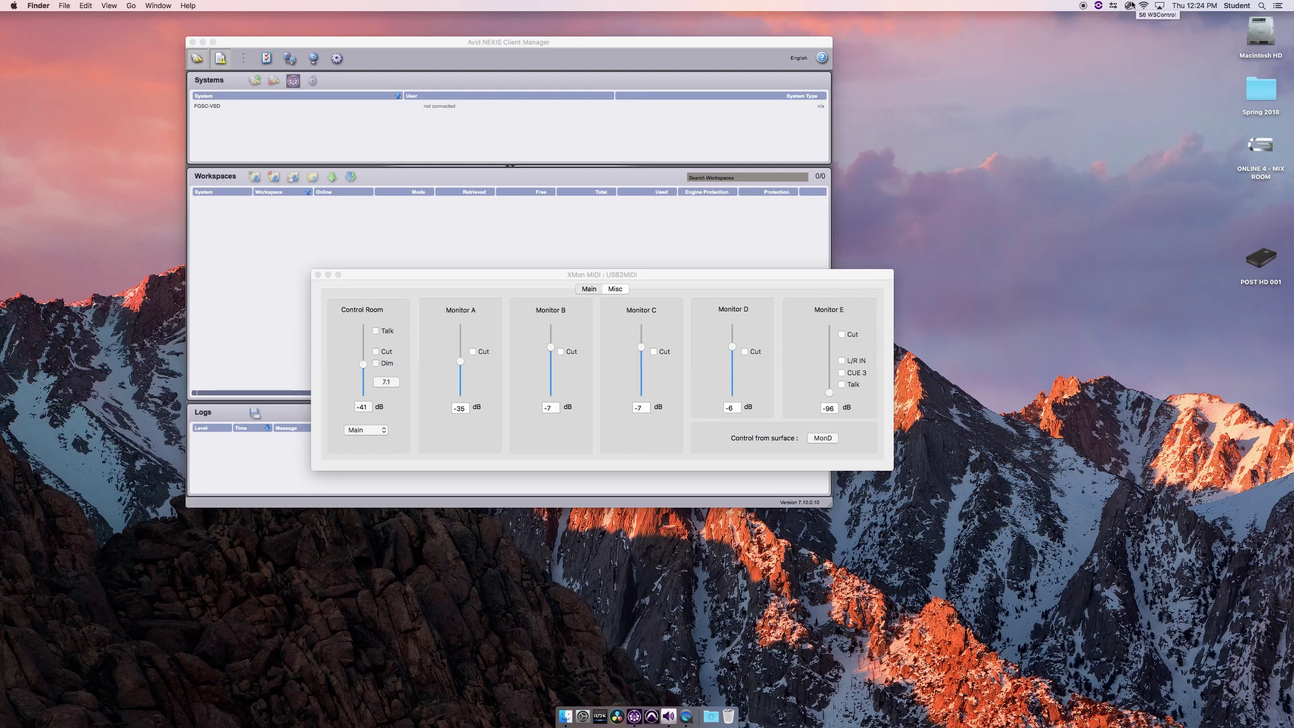
# Step: Bring the XMon MIDI window forward, move it up and right, then quit XMon
pyautogui.click(675, 278)
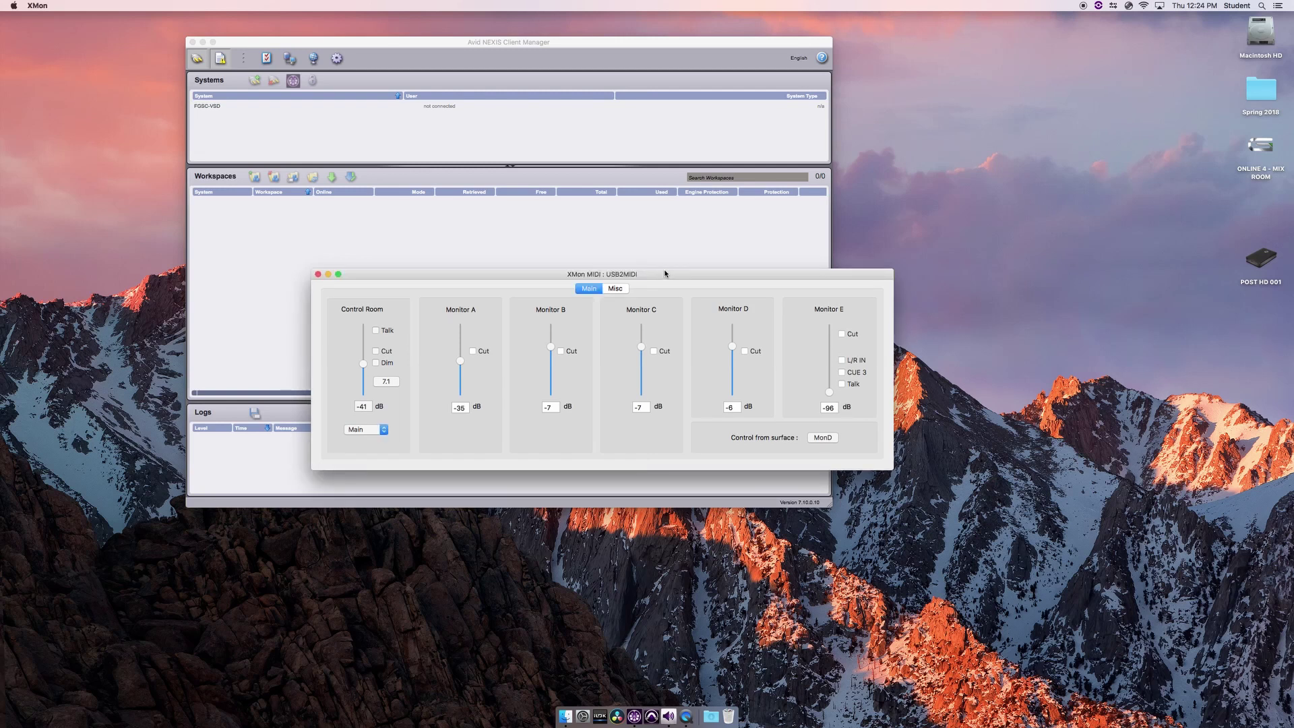
pyautogui.moveTo(665, 273); pyautogui.dragTo(777, 200)
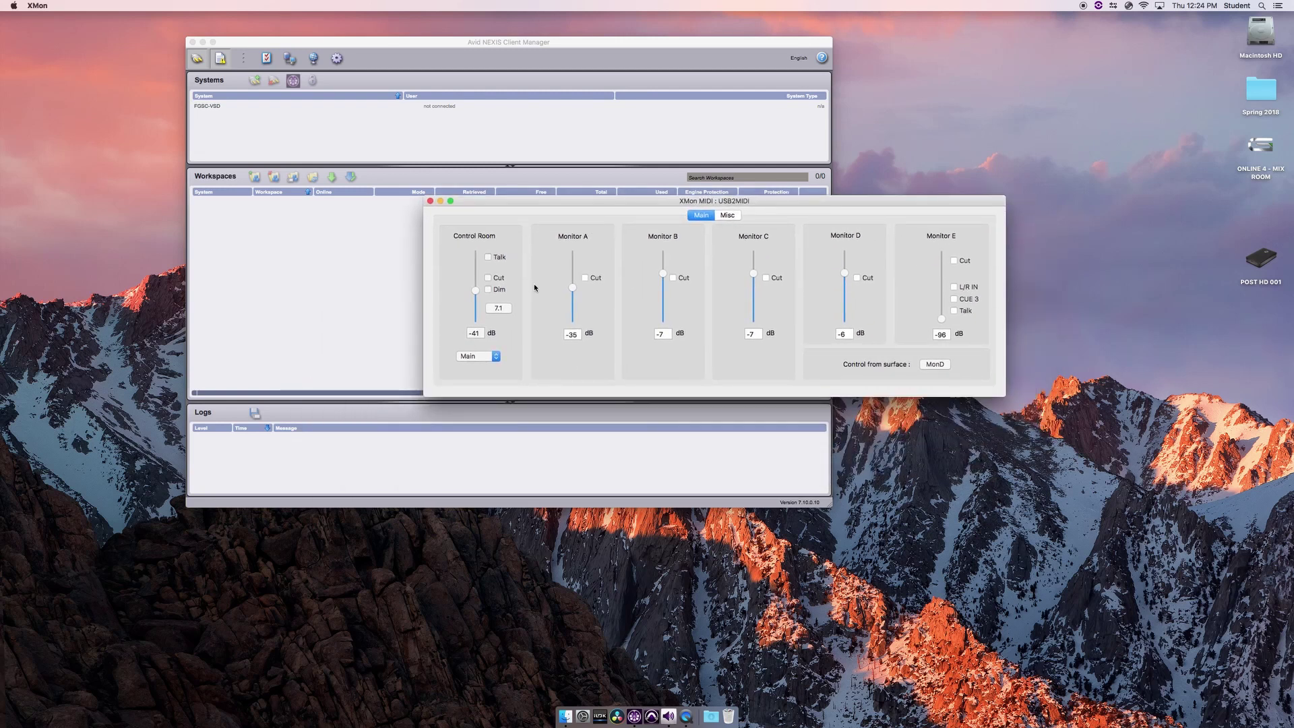
pyautogui.click(52, 2)
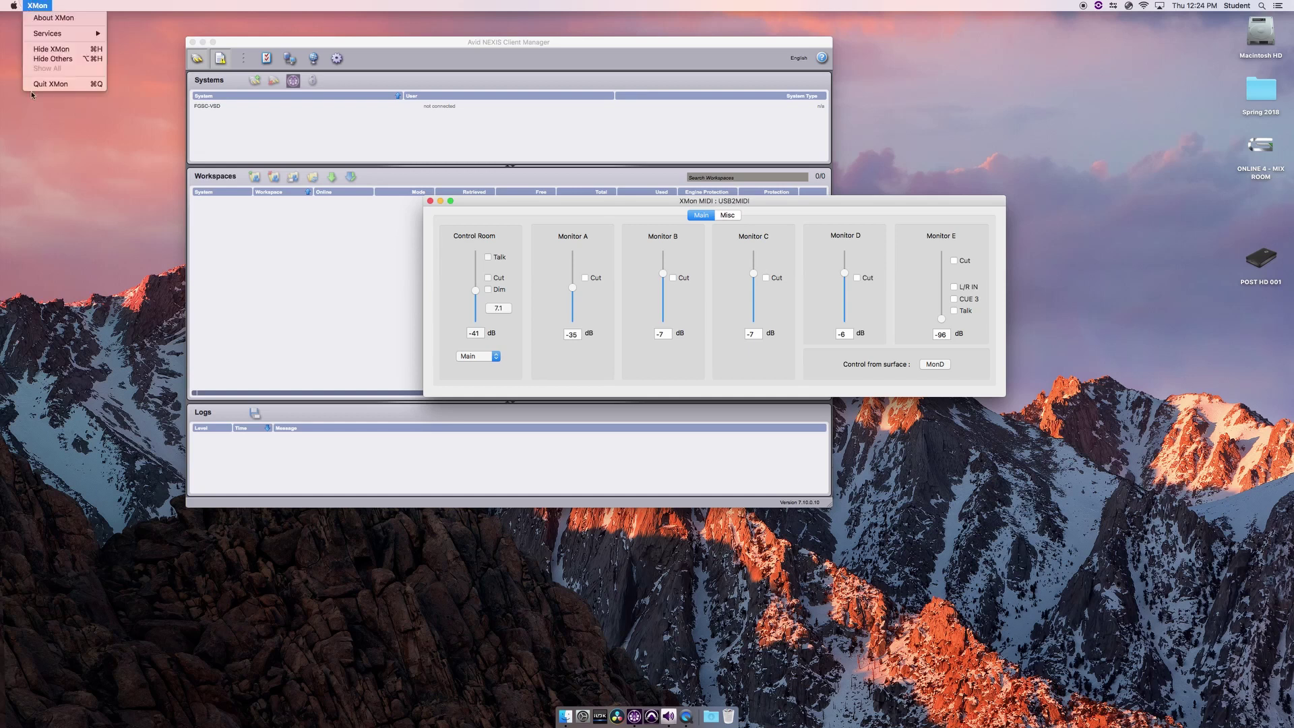
pyautogui.click(37, 95)
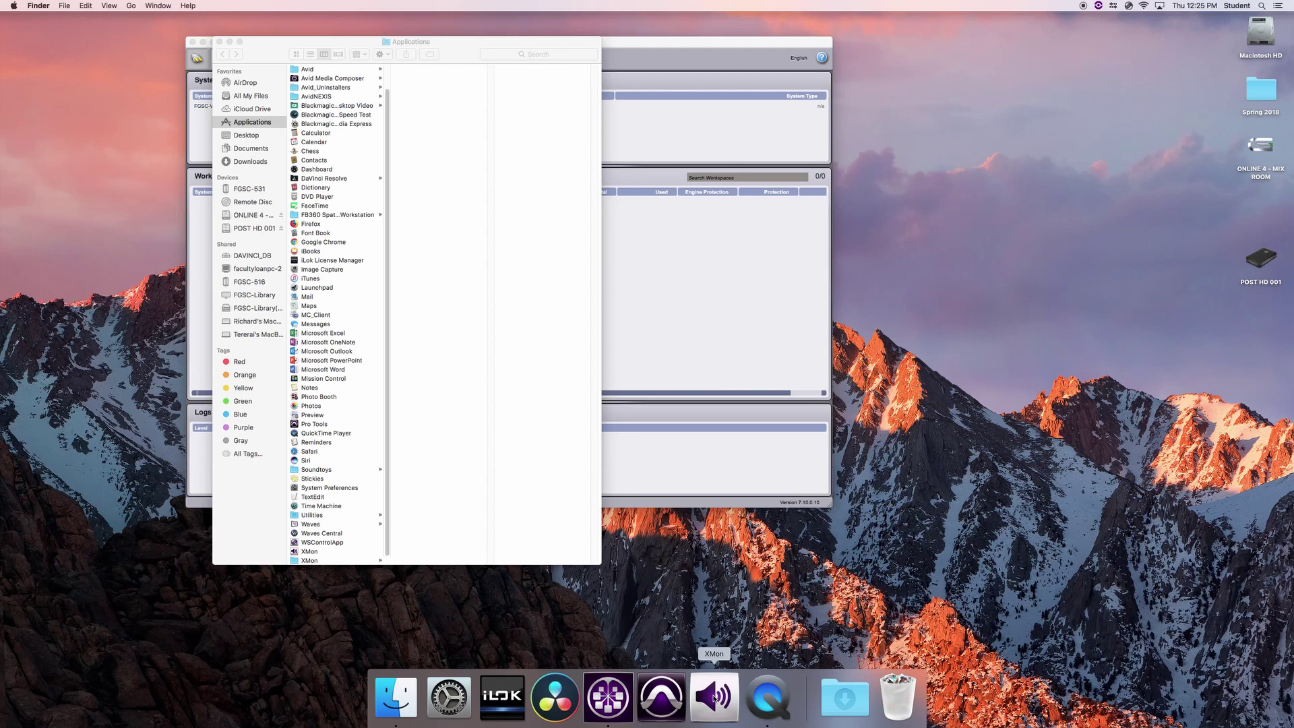
# Step: Relaunch XMon from the Dock and nudge its USB2MIDI mixer window slightly upward
pyautogui.click(714, 698)
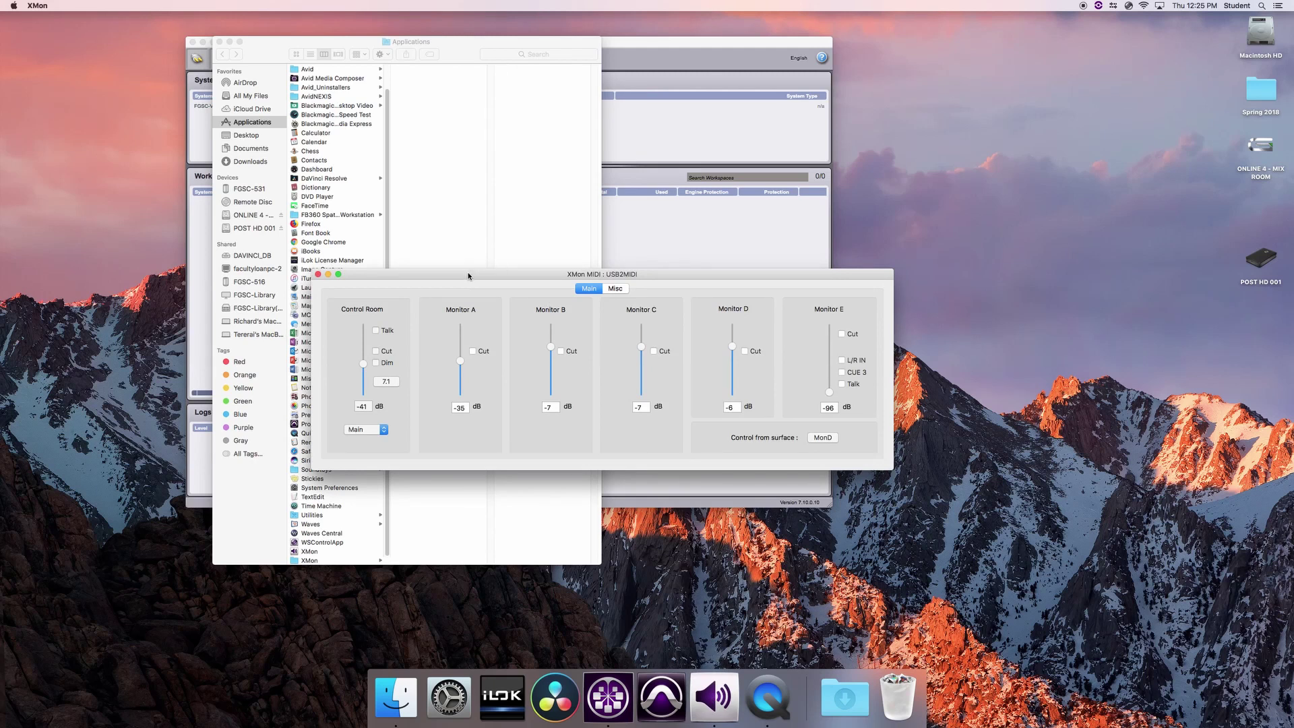
pyautogui.moveTo(468, 275); pyautogui.dragTo(468, 273)
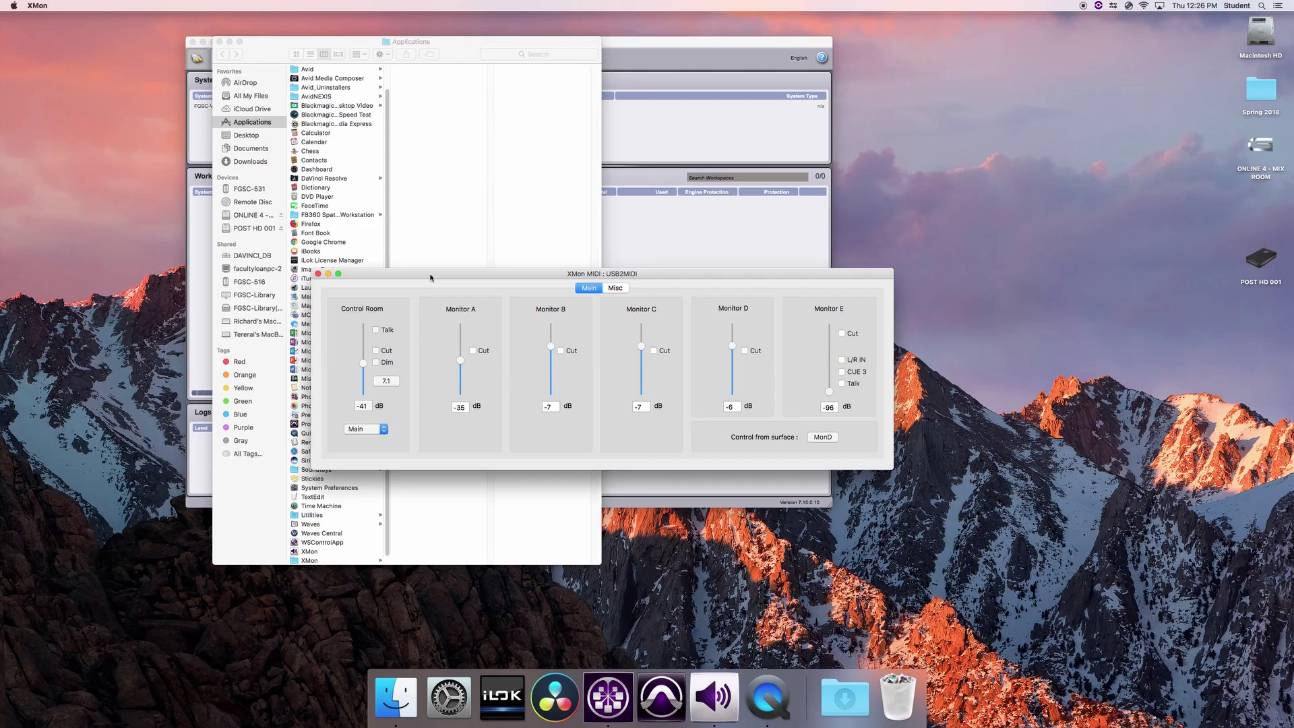
pyautogui.moveTo(421, 276); pyautogui.dragTo(418, 252)
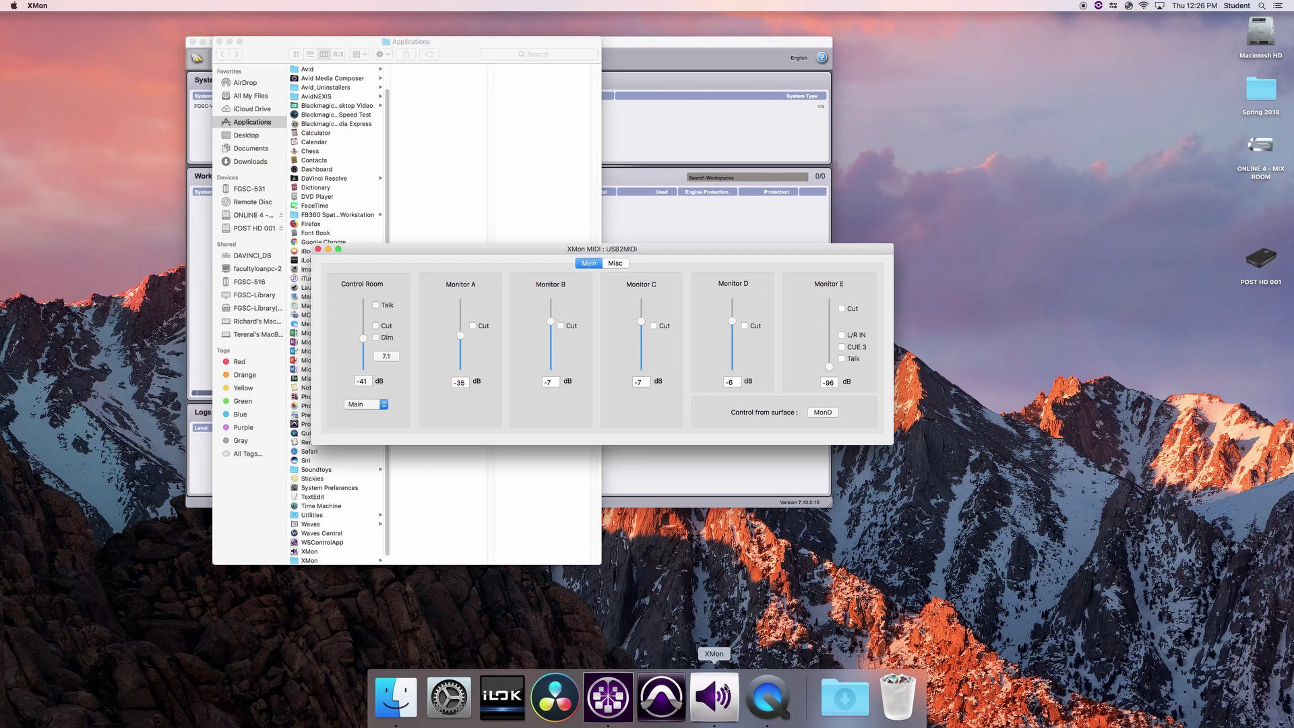
# Step: Confirm USB2MIDI is the checked MIDI port in XMon's Dock menu, then move the mixer window up-left
pyautogui.rightClick(733, 692)
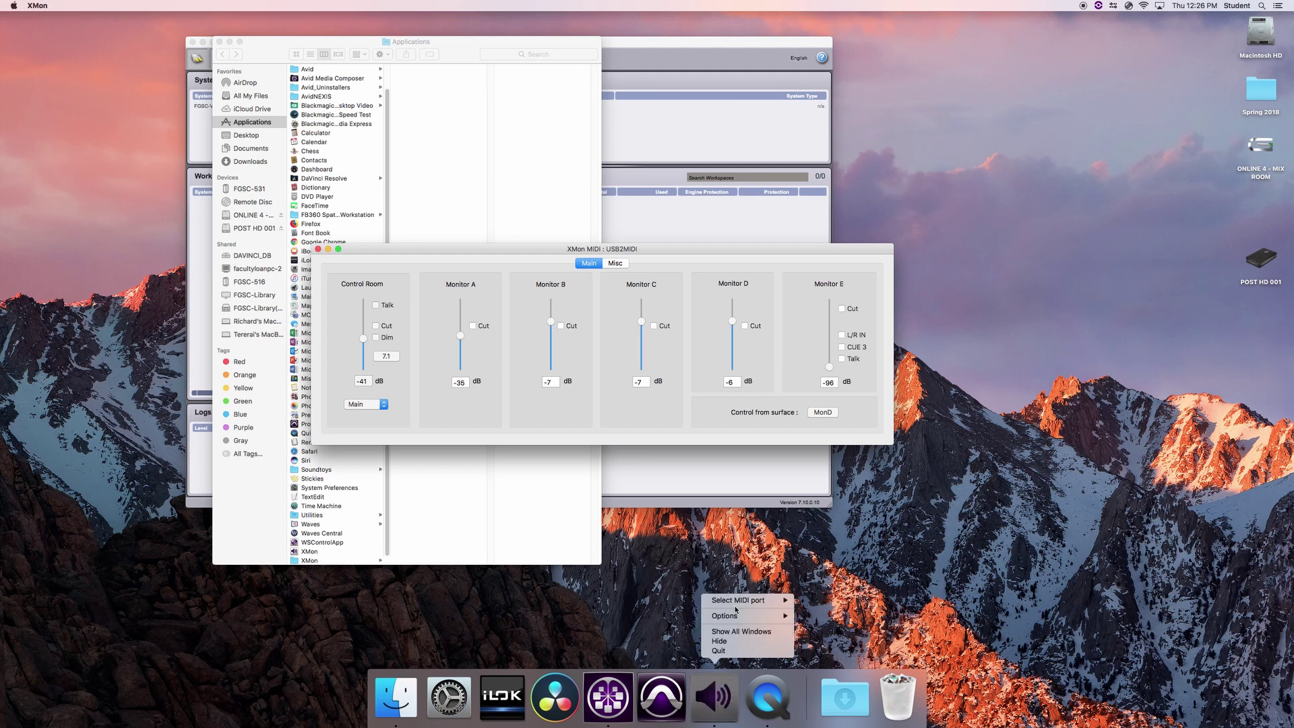
pyautogui.moveTo(736, 606)
pyautogui.moveTo(425, 249); pyautogui.dragTo(402, 226)
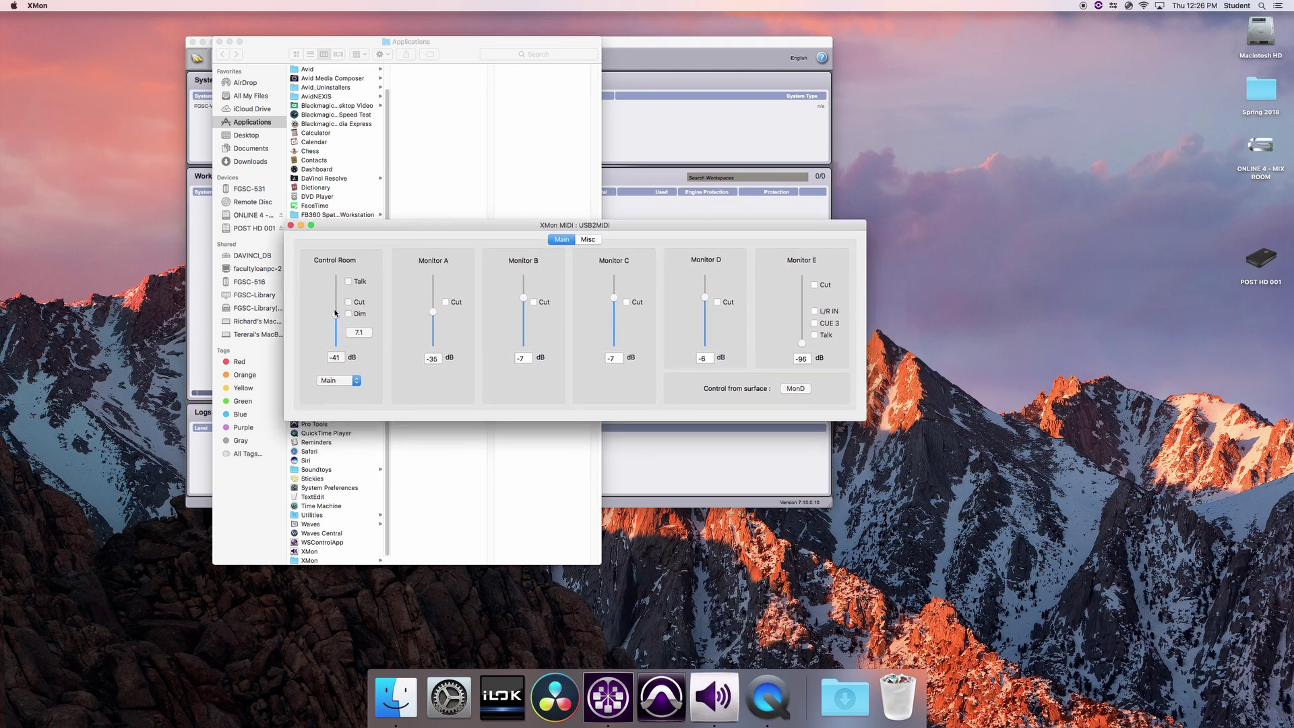
# Step: Test the Control Room fader, toggle Dim and Cut on and off, and finish at -39 dB
pyautogui.moveTo(335, 312); pyautogui.dragTo(337, 314)
pyautogui.click(339, 313)
pyautogui.click(350, 302)
pyautogui.click(350, 314)
pyautogui.click(349, 315)
pyautogui.click(349, 315)
pyautogui.click(348, 302)
pyautogui.moveTo(336, 317); pyautogui.dragTo(336, 313)
# Step: Quit XMon from its application menu, closing the USB2MIDI mixer window
pyautogui.click(30, 5)
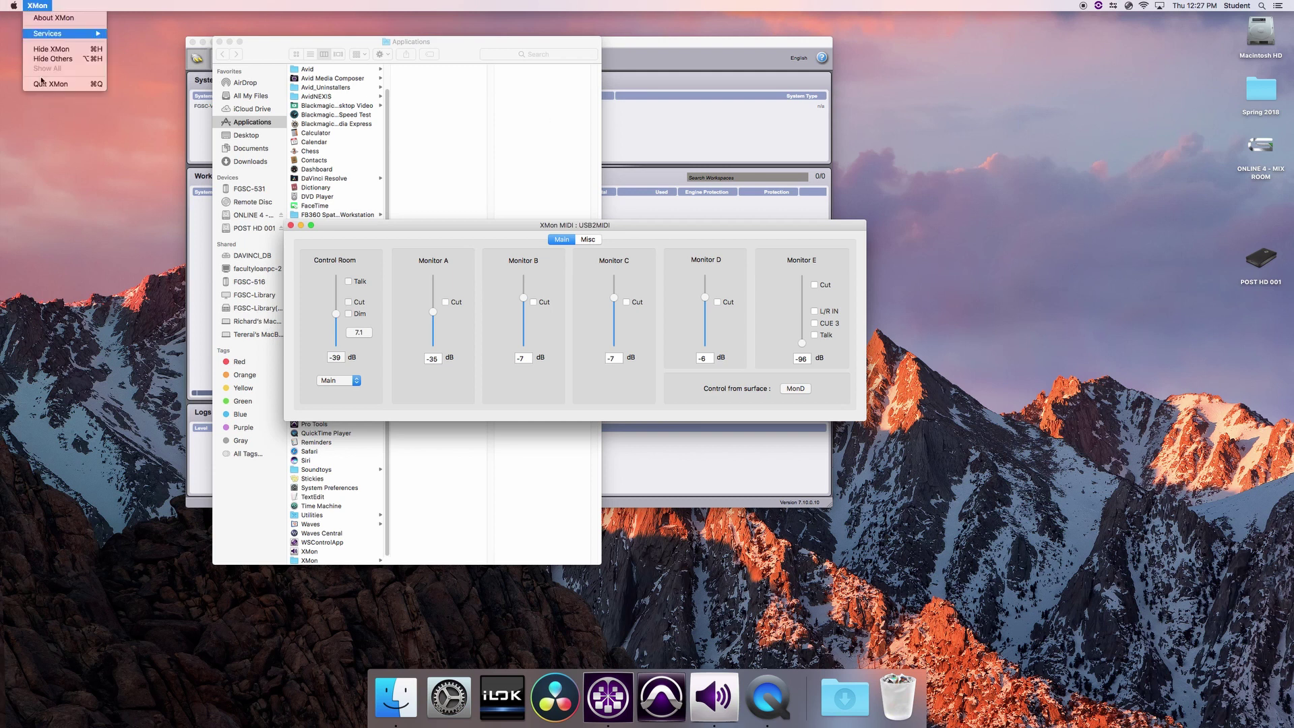
pyautogui.click(53, 83)
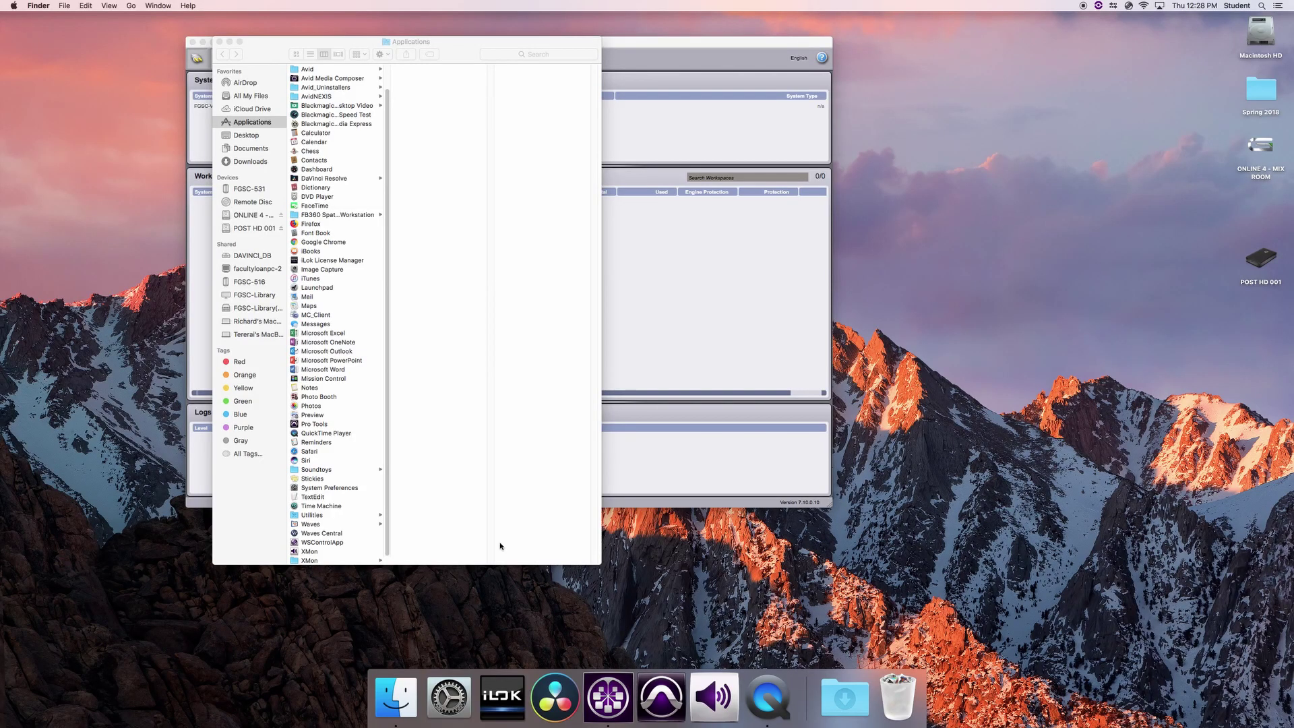
# Step: Relaunch XMon from its Dock icon
pyautogui.click(714, 695)
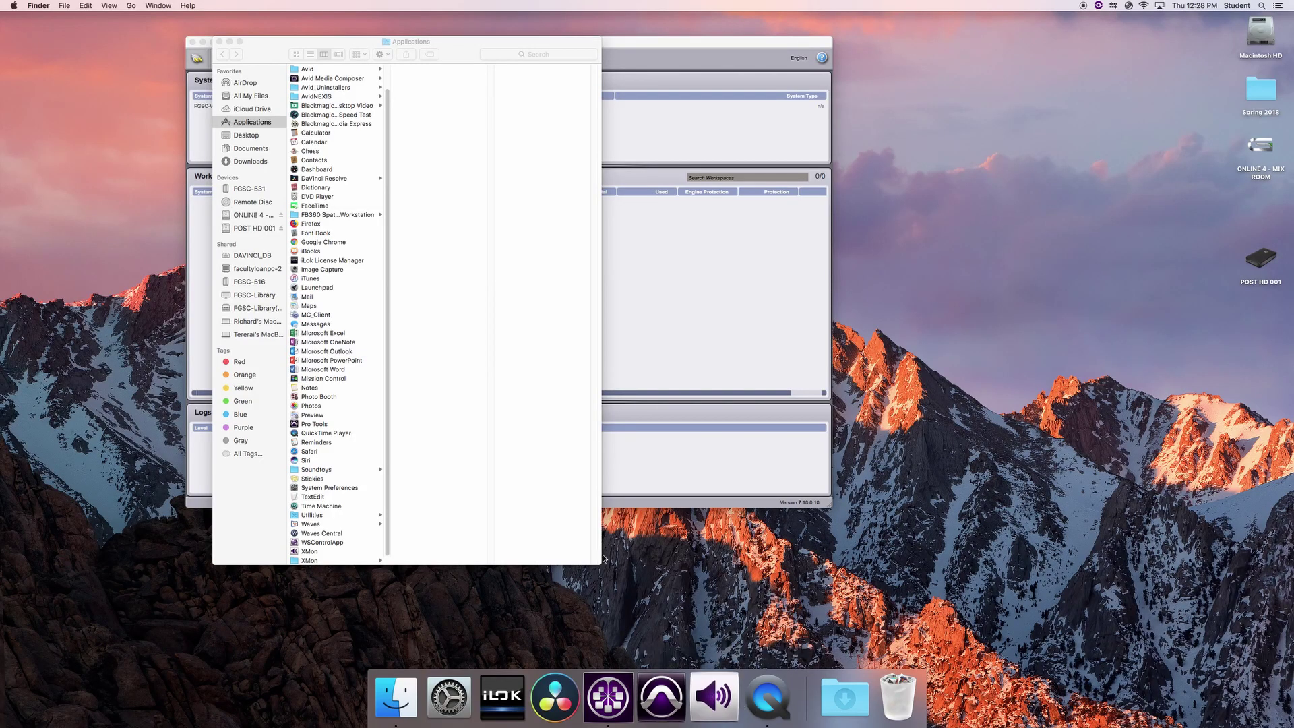